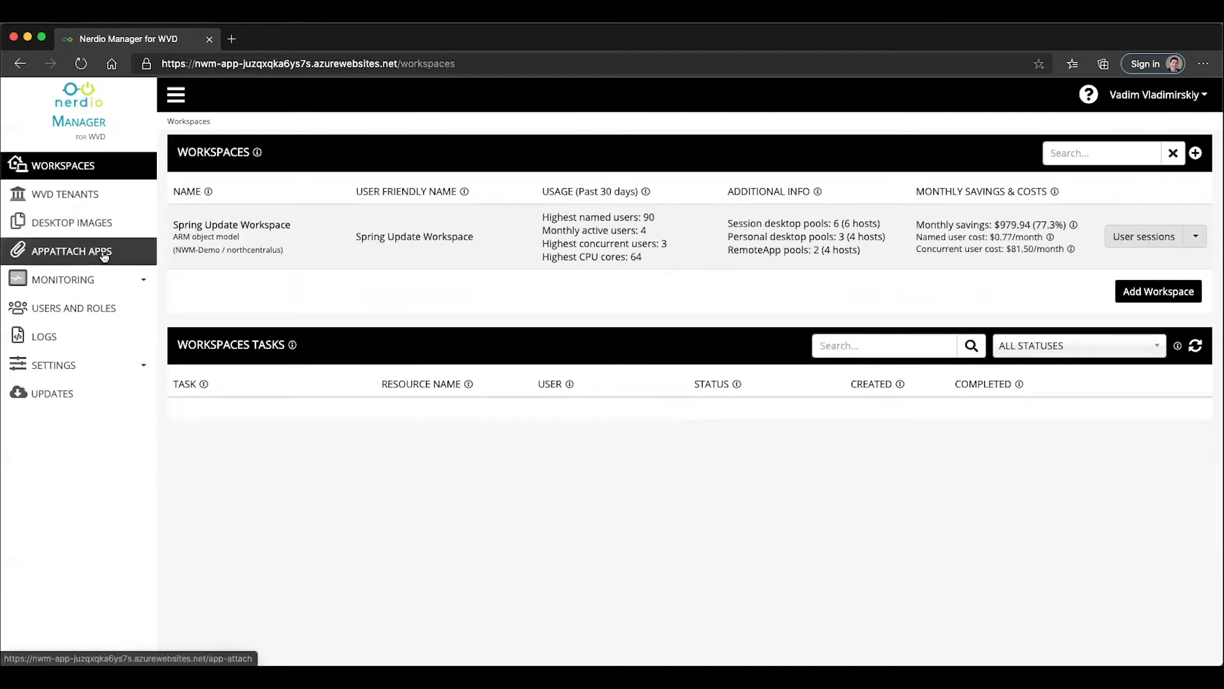
Bring up the AppAttach Apps list and clear the selected column heading text
{"action": "left_click", "coordinate": [104, 255]}
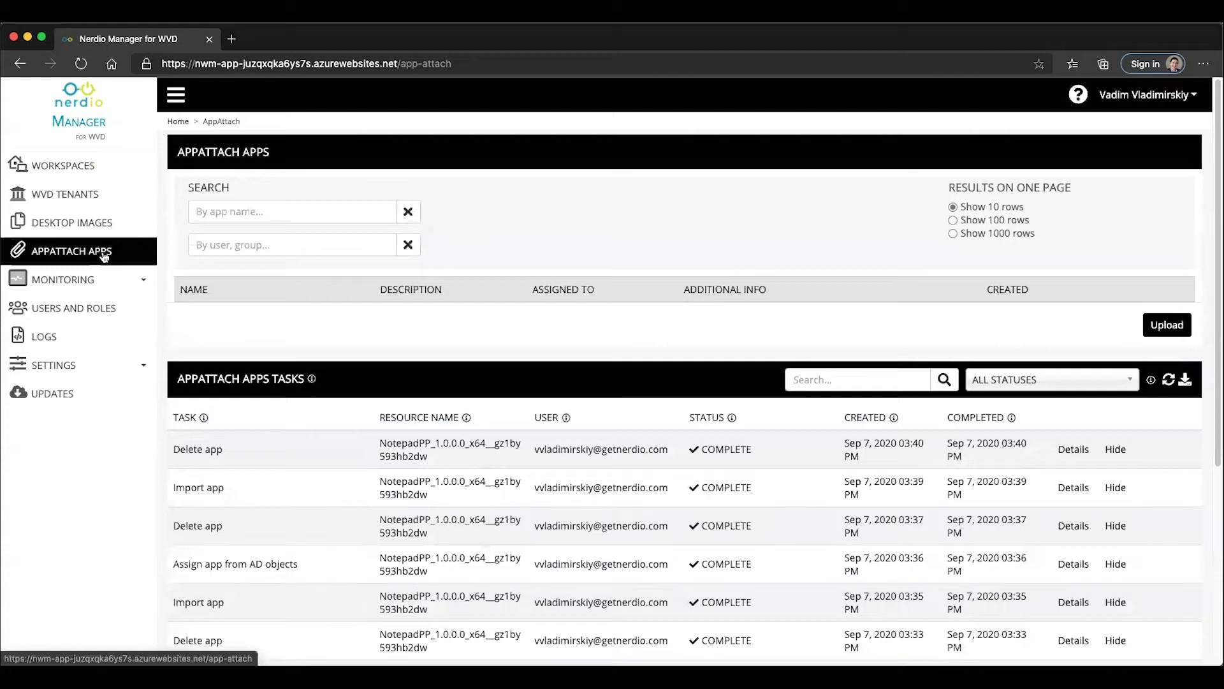
{"action": "left_click_drag", "start_coordinate": [185, 290], "coordinate": [950, 354]}
{"action": "left_click", "coordinate": [1022, 335]}
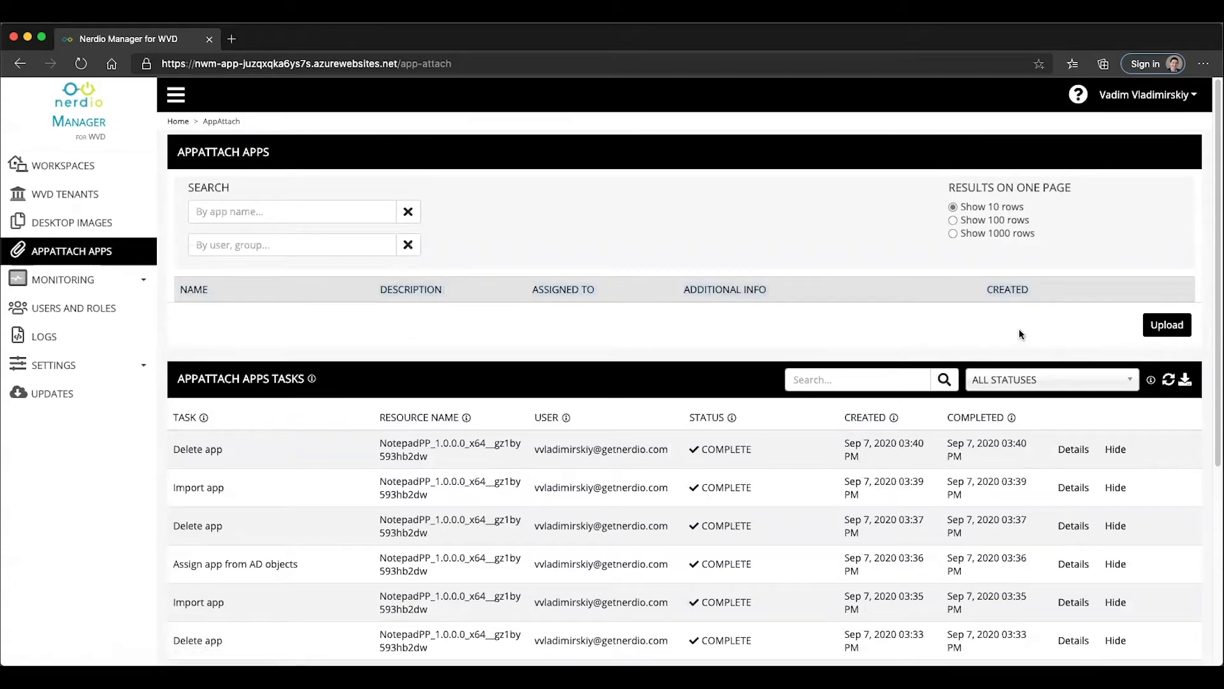
Verify the linked AppAttach storage location in Settings > Integrations, then return to AppAttach Apps
{"action": "left_click", "coordinate": [72, 370]}
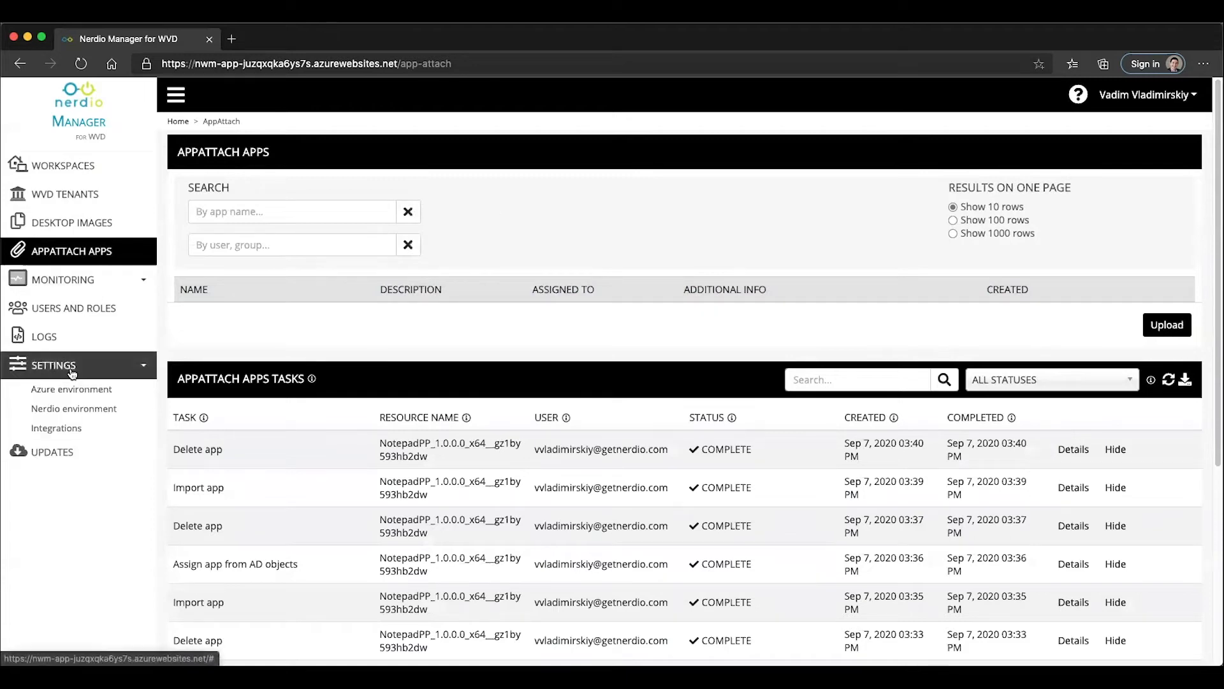
{"action": "left_click", "coordinate": [73, 430]}
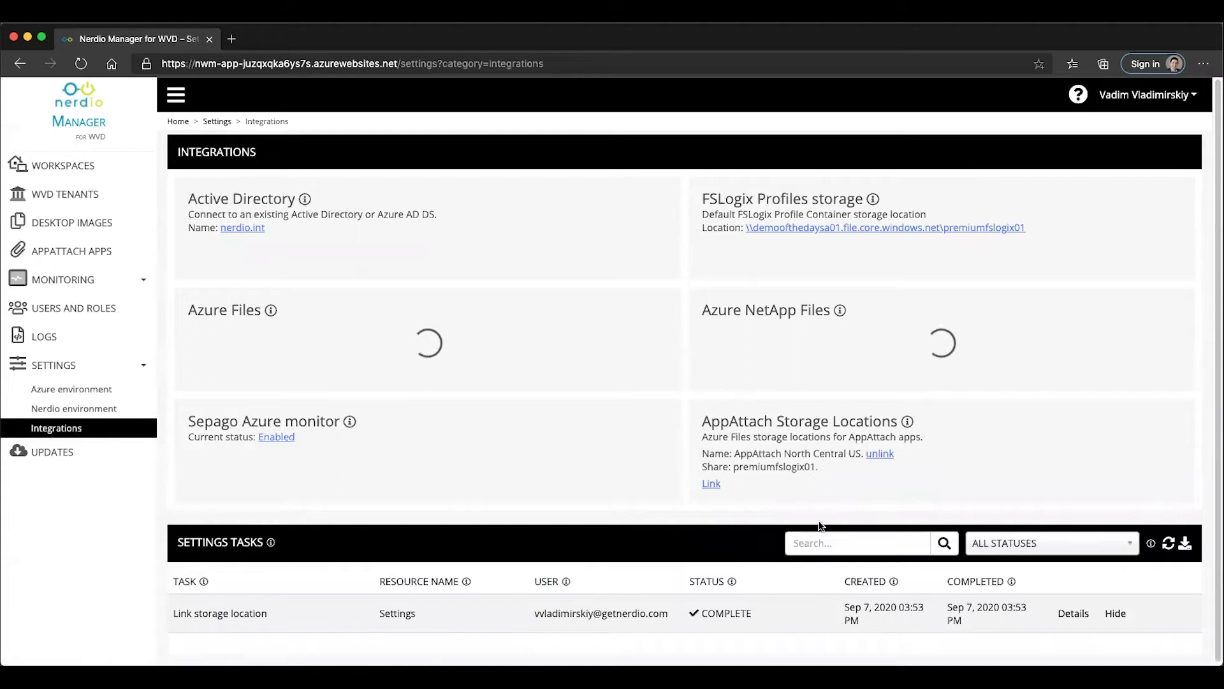
{"action": "left_click_drag", "start_coordinate": [820, 481], "coordinate": [702, 467]}
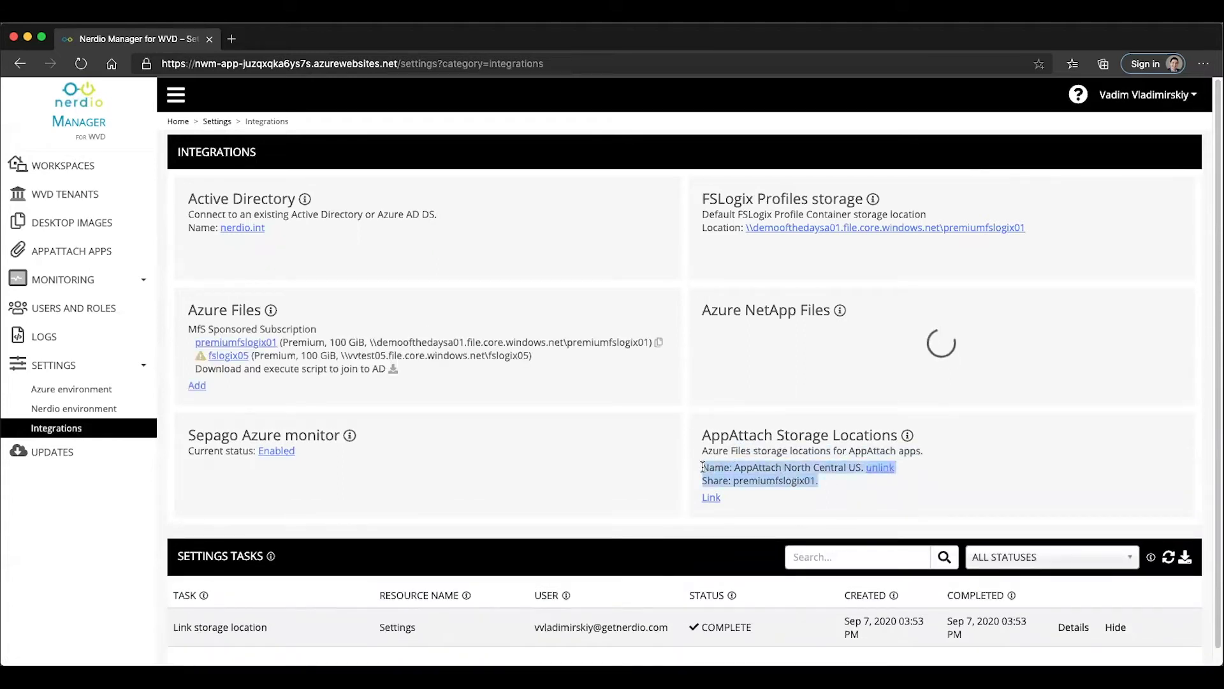
{"action": "left_click", "coordinate": [67, 249]}
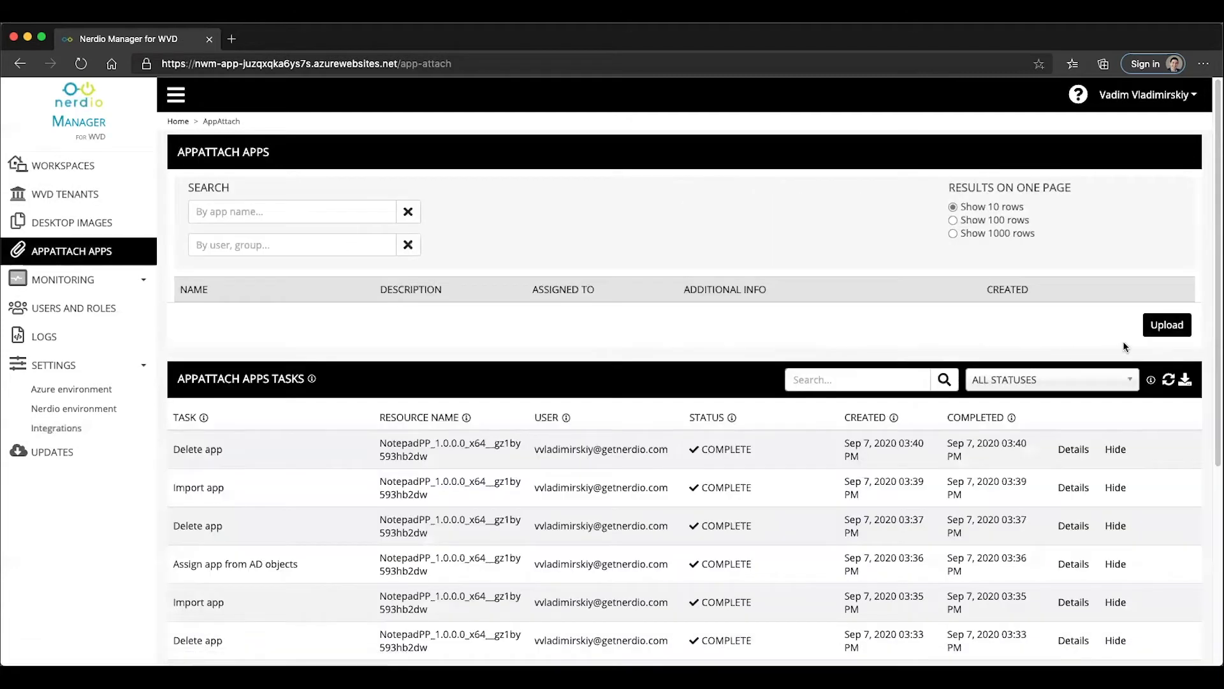
Start an upload to bring up the empty Add AppAttach App form
{"action": "left_click", "coordinate": [1160, 333]}
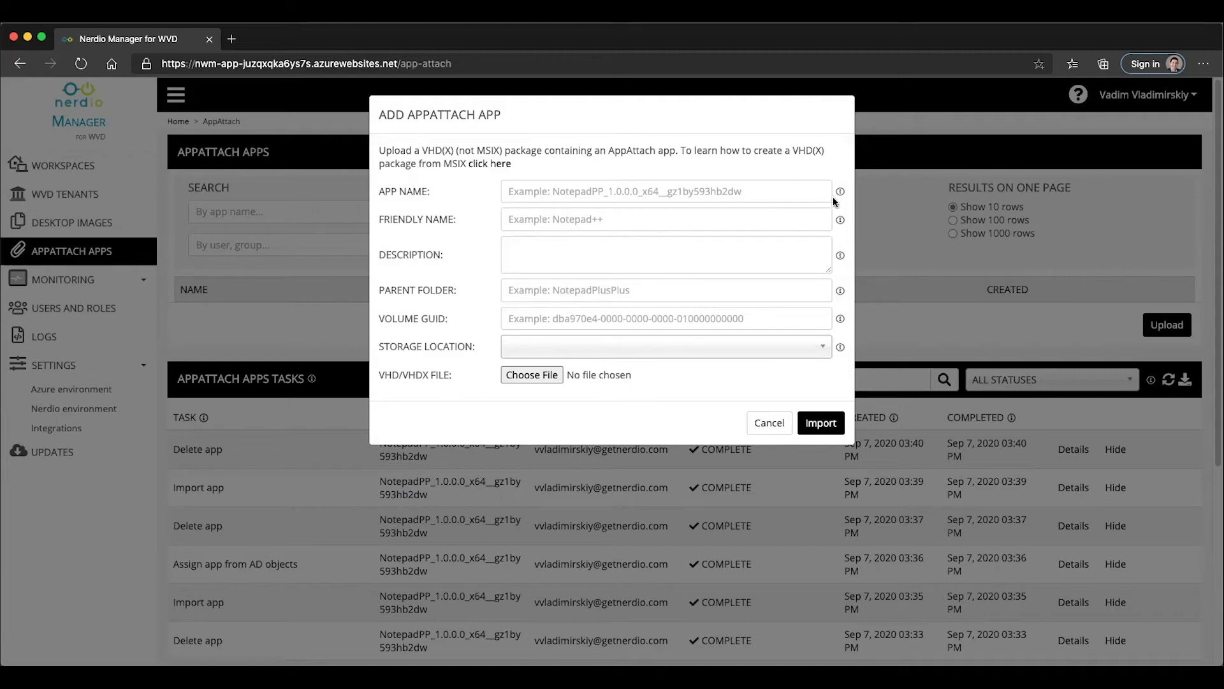
Fill App Name with the example name copied from its help tooltip
{"action": "mouse_move", "coordinate": [841, 195]}
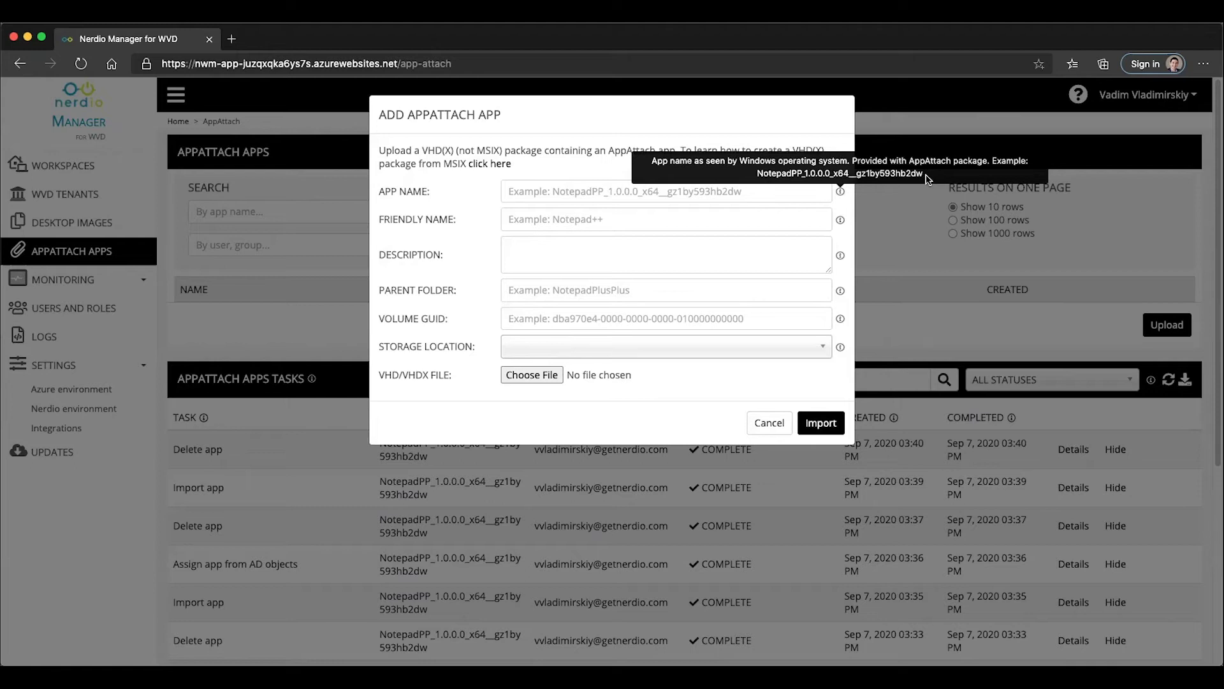
{"action": "left_click_drag", "start_coordinate": [957, 178], "coordinate": [757, 172]}
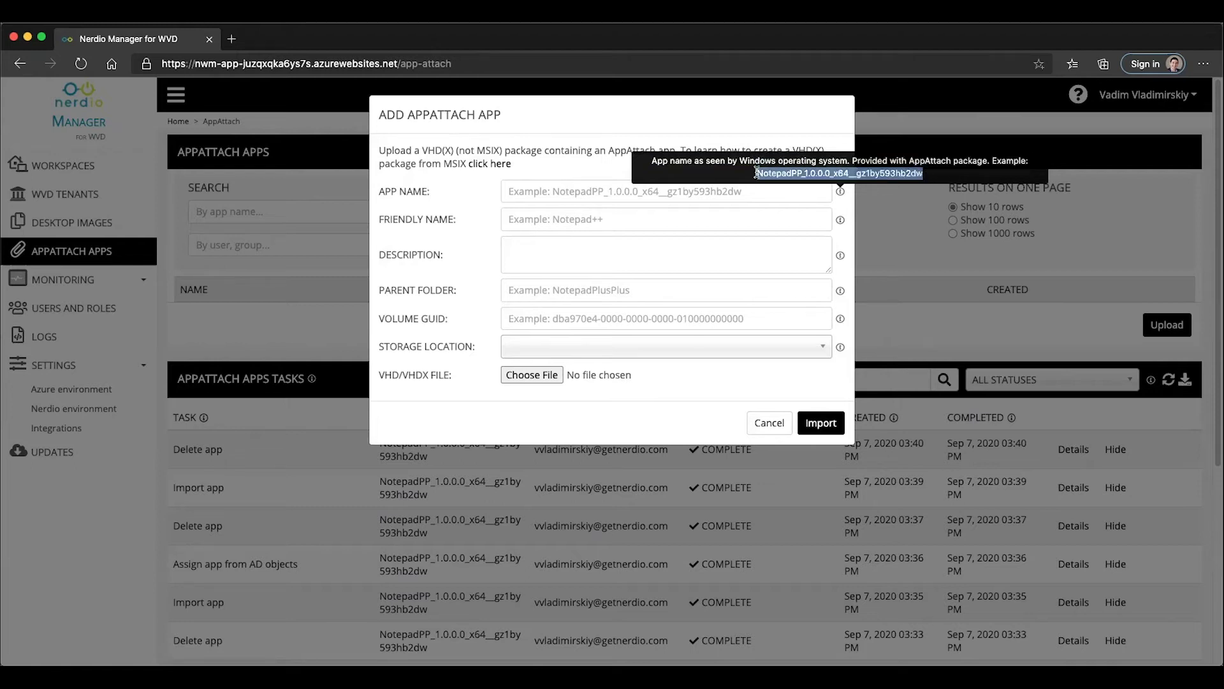
{"action": "key", "text": "ctrl+c"}
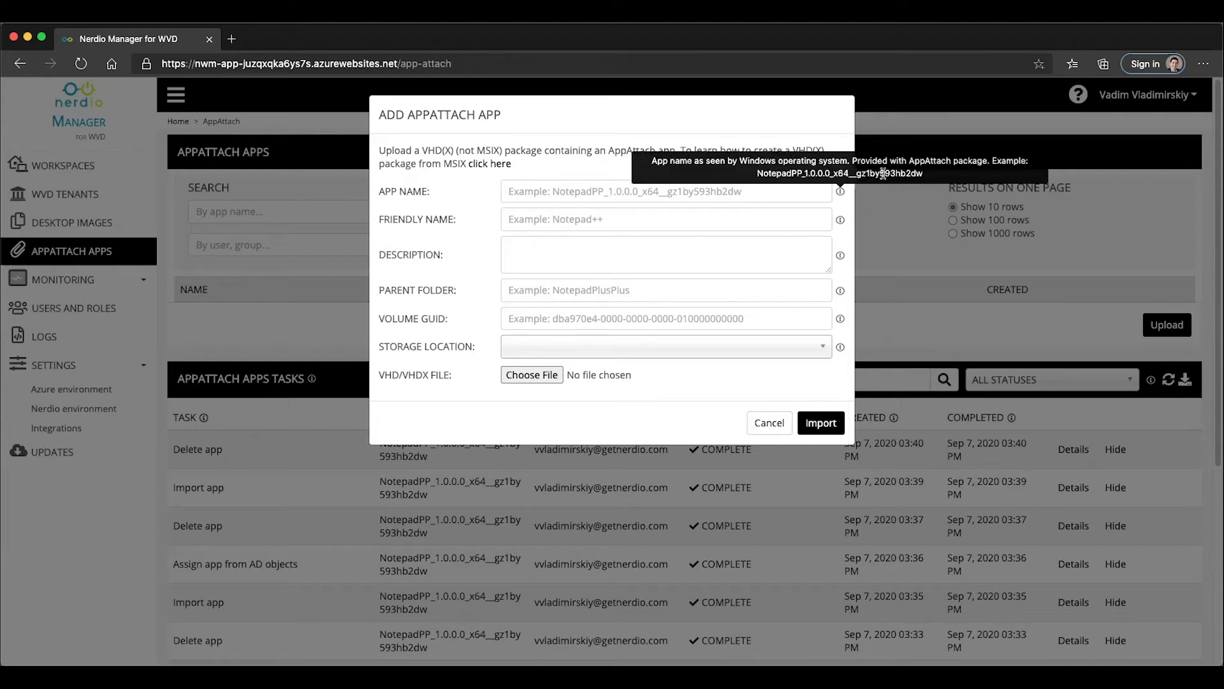
{"action": "left_click_drag", "start_coordinate": [926, 179], "coordinate": [753, 171]}
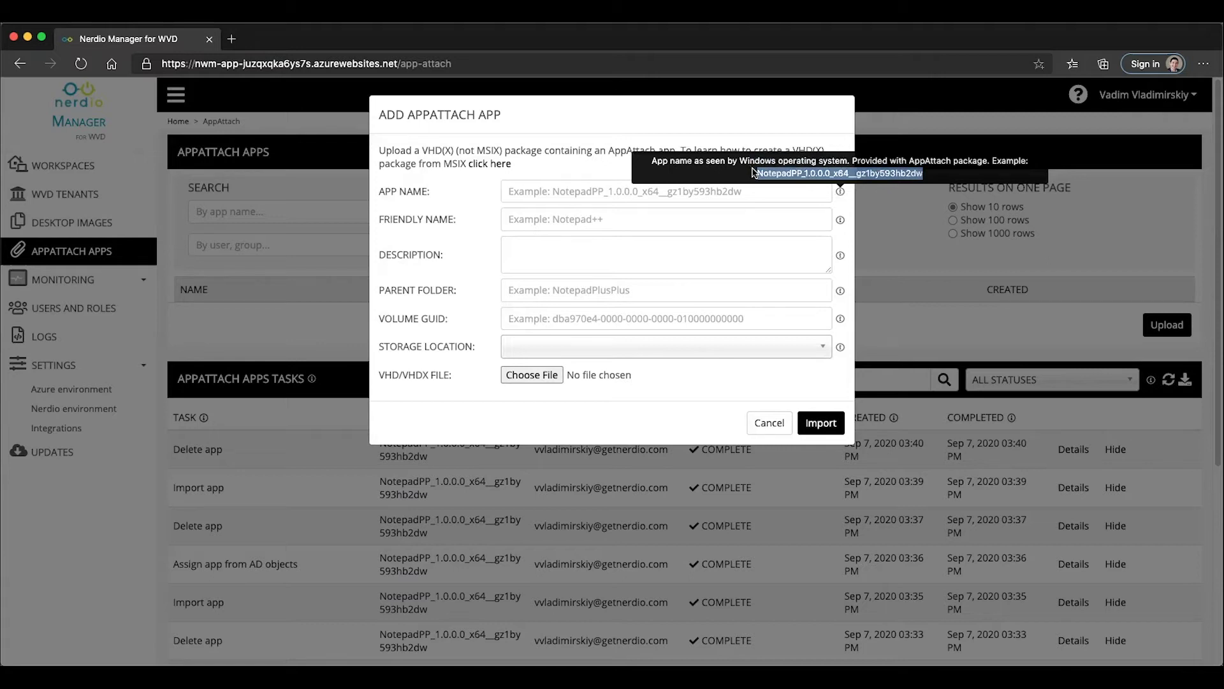
{"action": "left_click", "coordinate": [644, 191]}
{"action": "key", "text": "ctrl+v"}
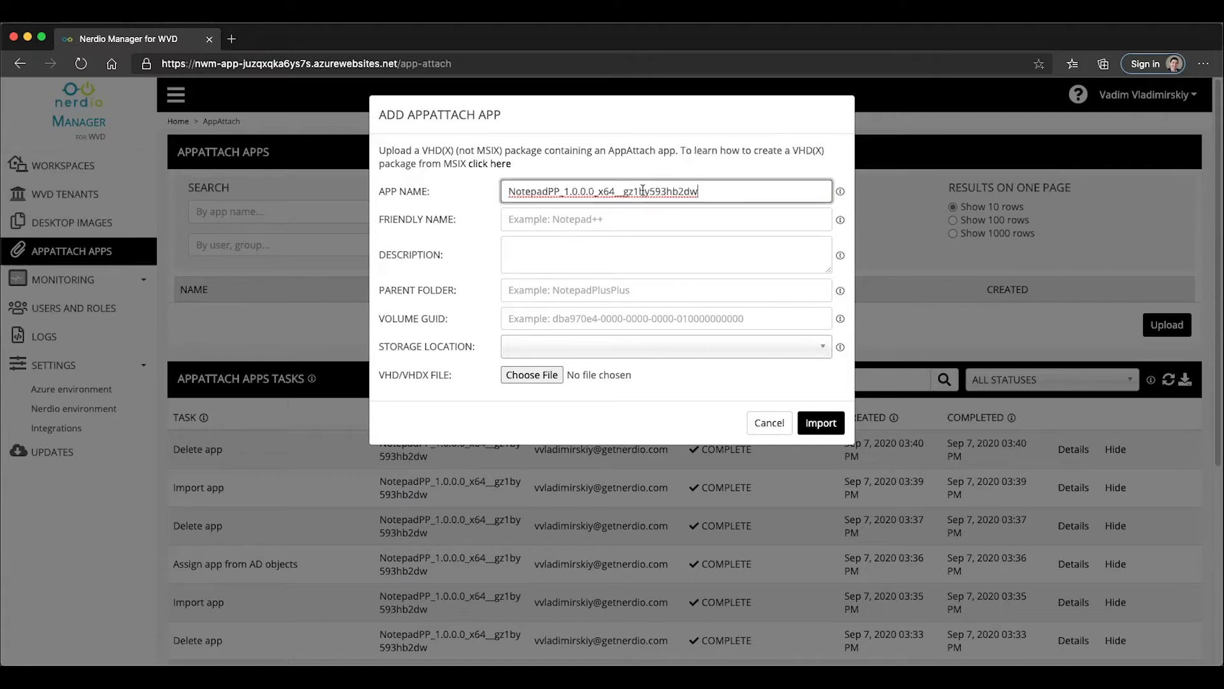
Enter friendly name Notepad++, description 'Notepad++ Text Editor' and parent folder NotepadPlusPlus
{"action": "left_click", "coordinate": [708, 217]}
{"action": "type", "text": "Notepad"}
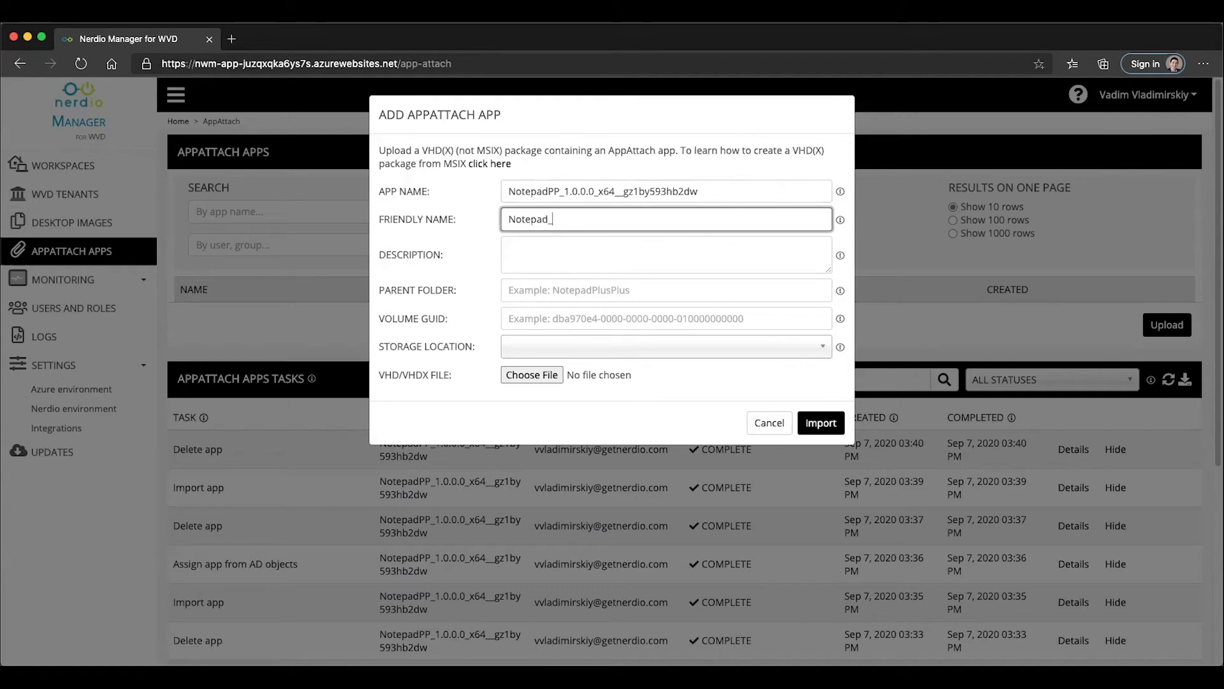
{"action": "type", "text": "++"}
{"action": "key", "text": "Tab"}
{"action": "type", "text": "No"}
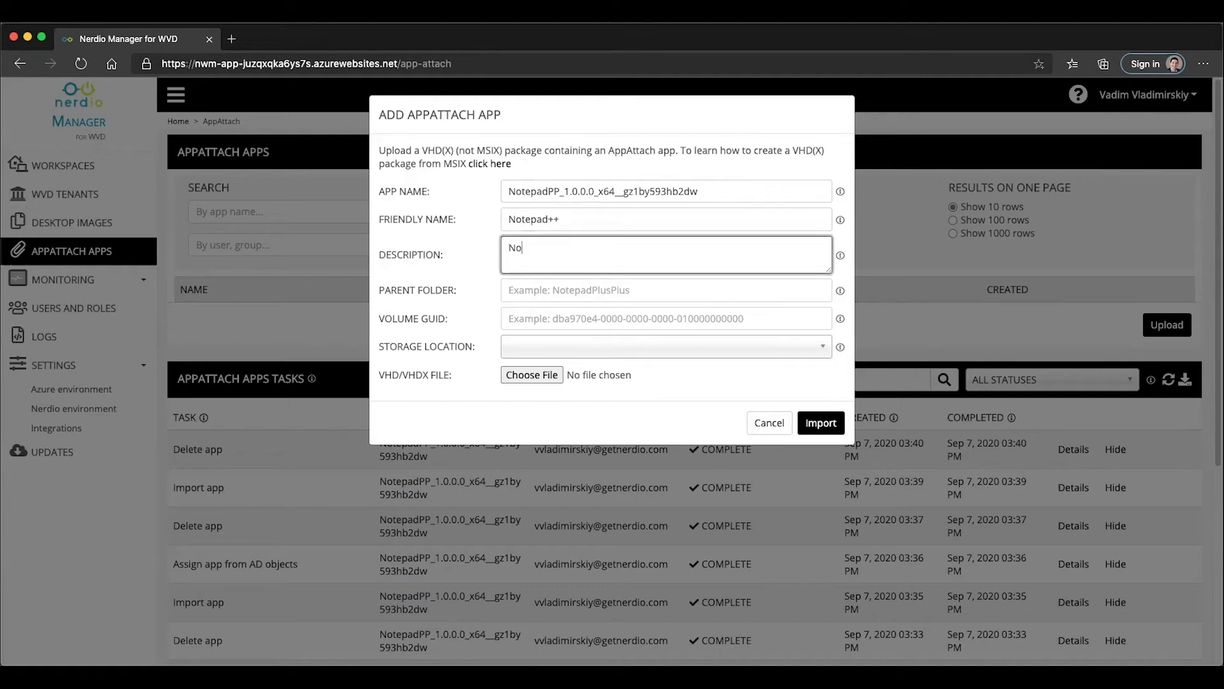
{"action": "type", "text": "tepad++ Text Editor"}
{"action": "left_click", "coordinate": [656, 286]}
{"action": "type", "text": "No"}
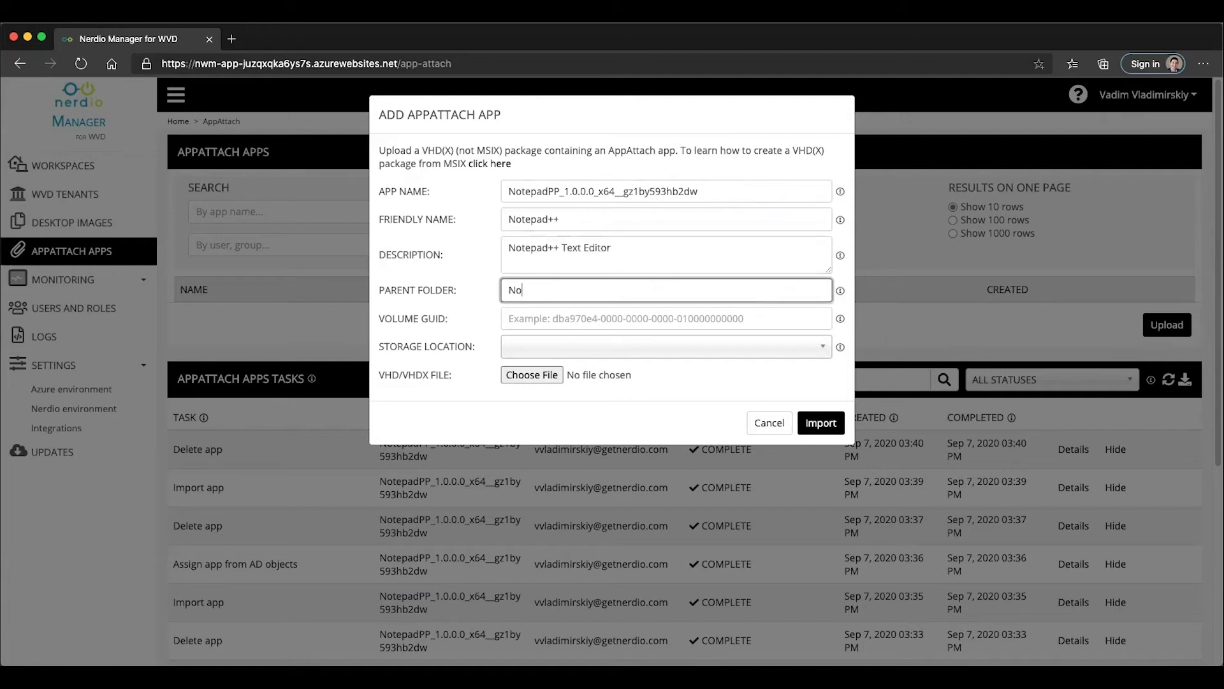
{"action": "type", "text": "tepadPlusPlus"}
Fill Volume GUID with the example GUID from its help tooltip
{"action": "left_click", "coordinate": [622, 316]}
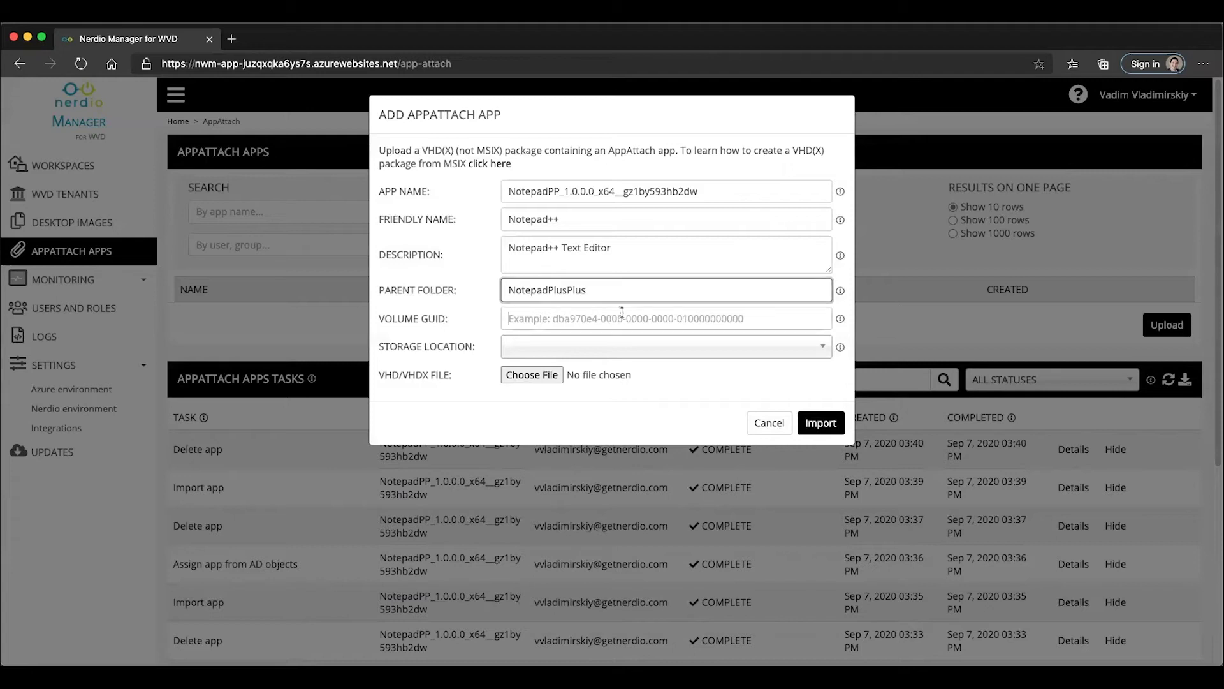
{"action": "mouse_move", "coordinate": [841, 319]}
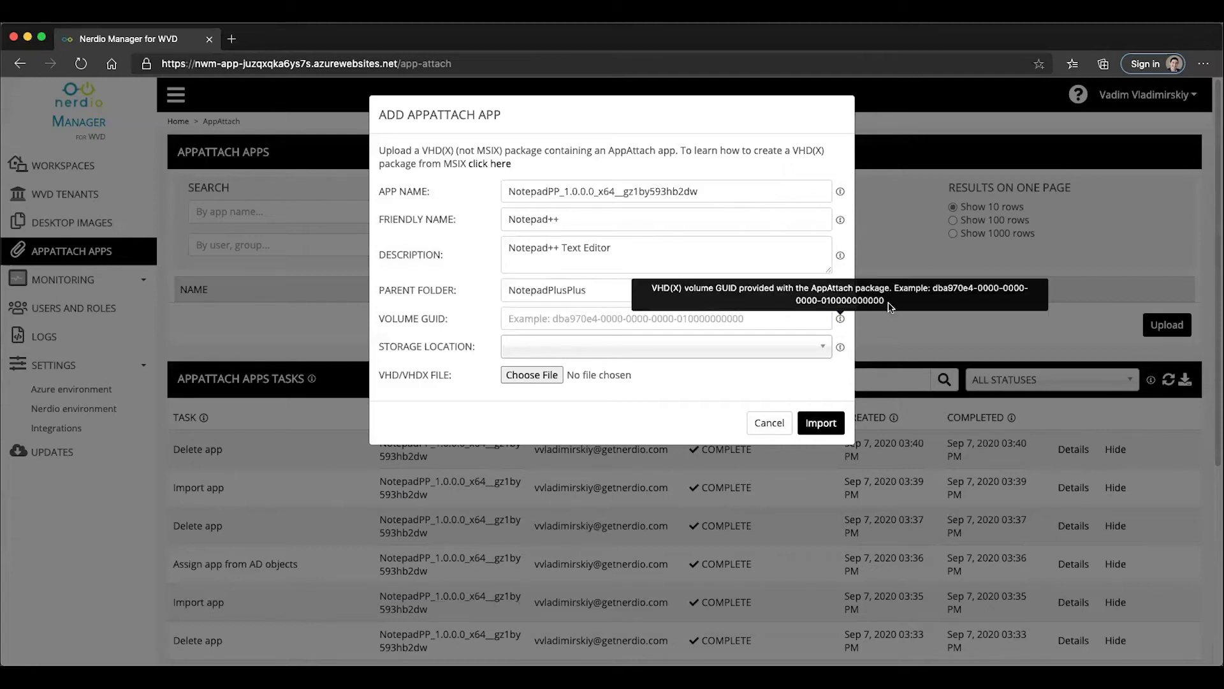
{"action": "left_click_drag", "start_coordinate": [951, 304], "coordinate": [935, 290]}
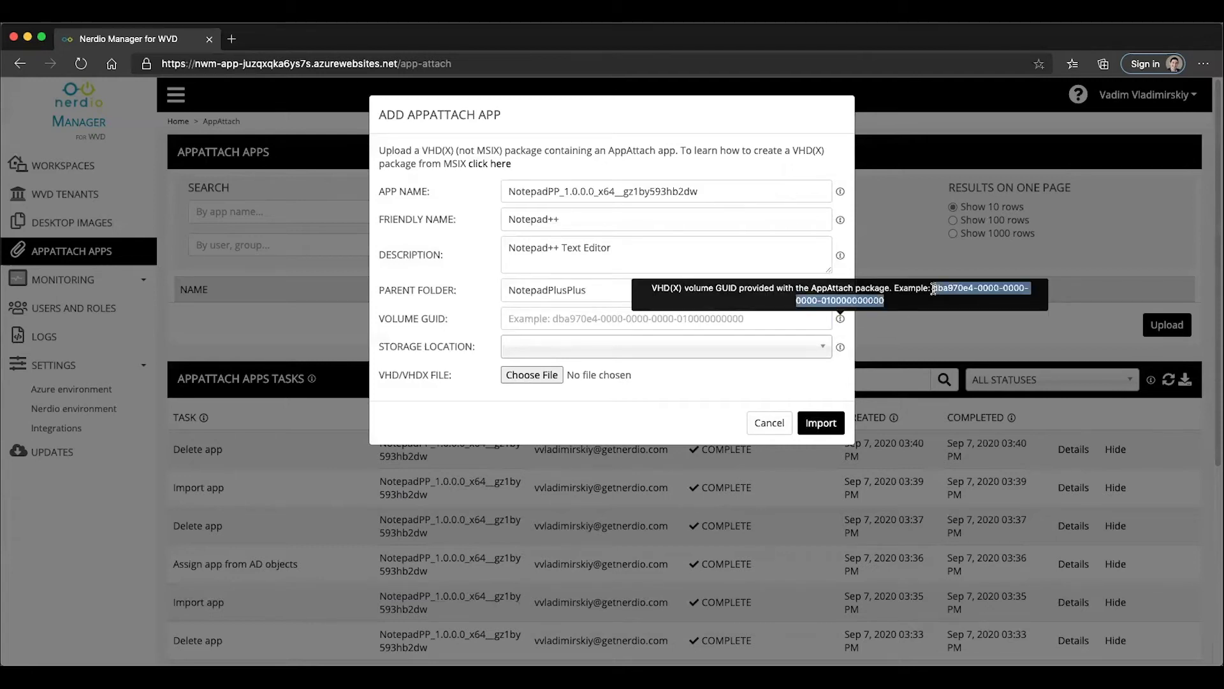
{"action": "key", "text": "ctrl+v"}
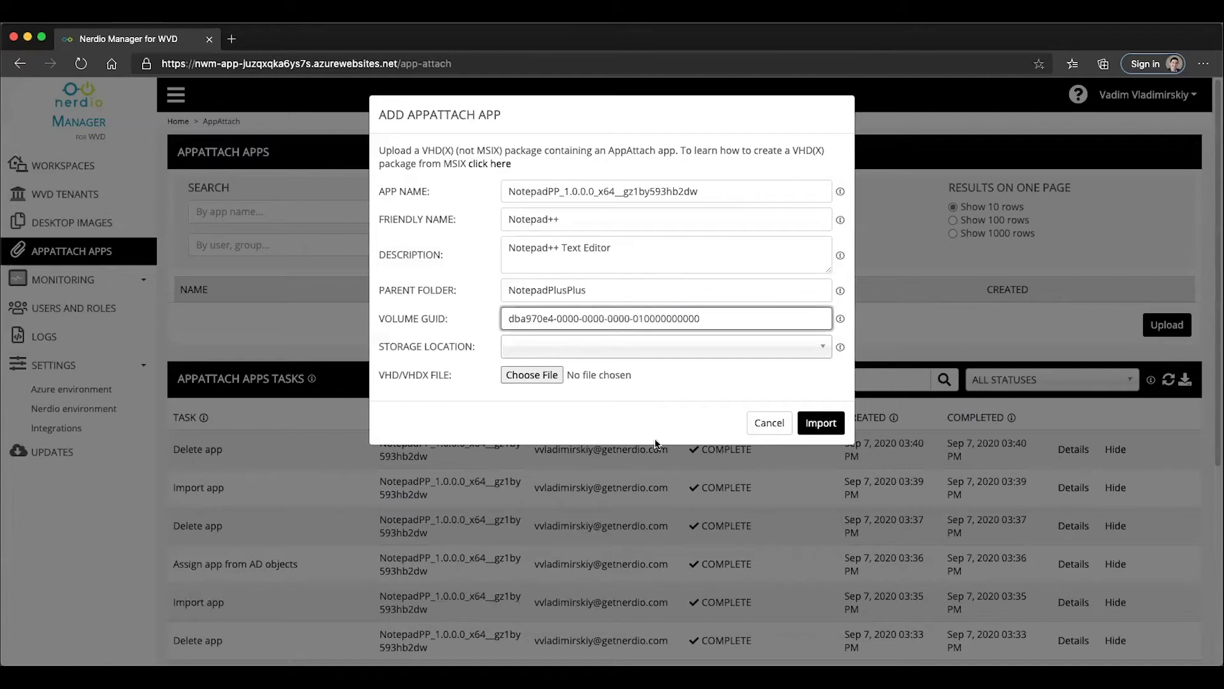
Choose storage location AppAttach North Central US, attach the NotepadPP .vhd file, and import
{"action": "left_click", "coordinate": [612, 346]}
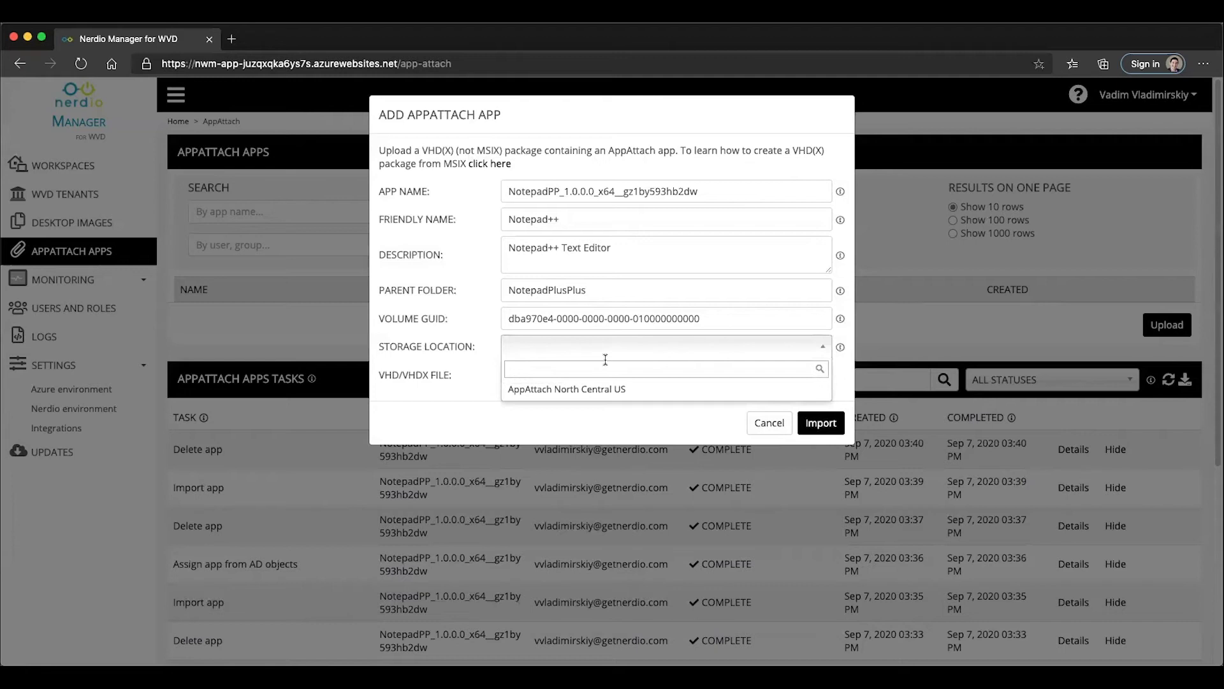
{"action": "left_click", "coordinate": [584, 391]}
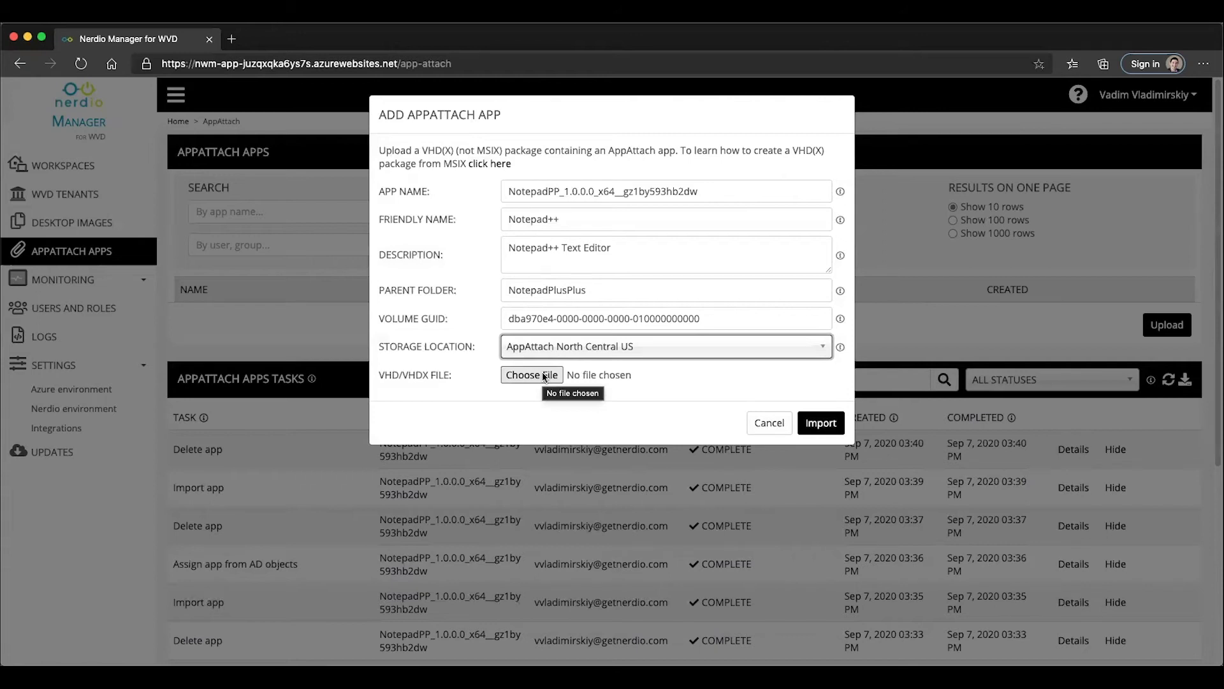
{"action": "left_click", "coordinate": [544, 375]}
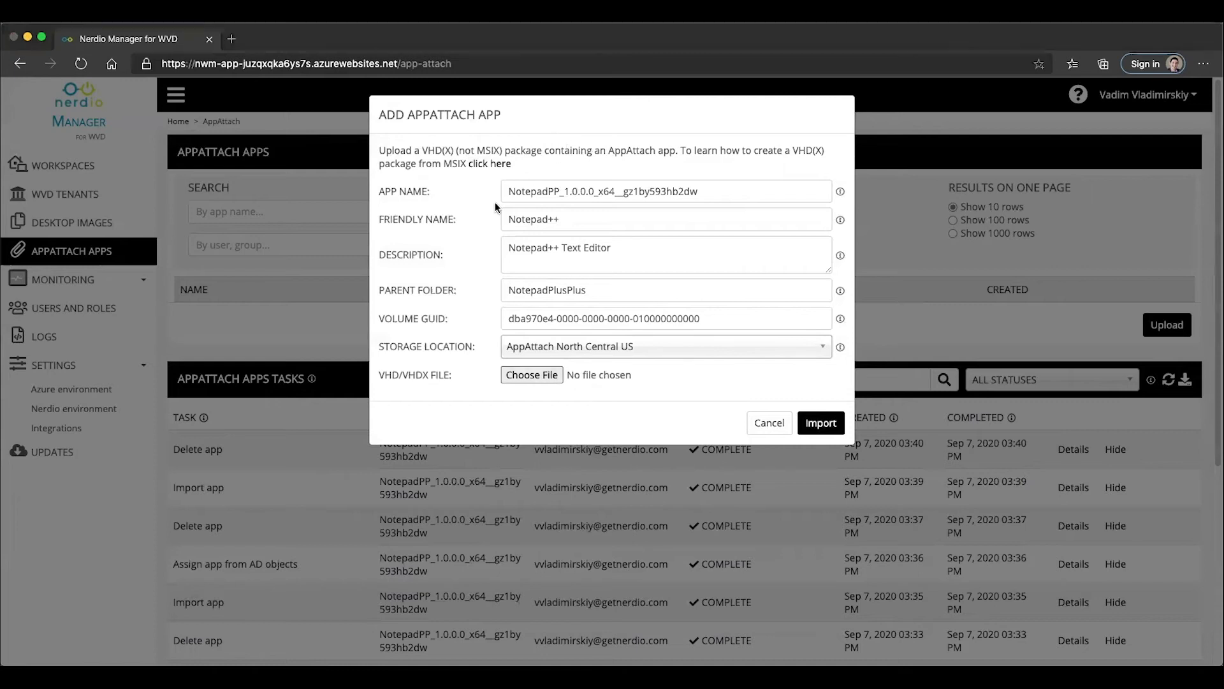
{"action": "key", "text": "Return"}
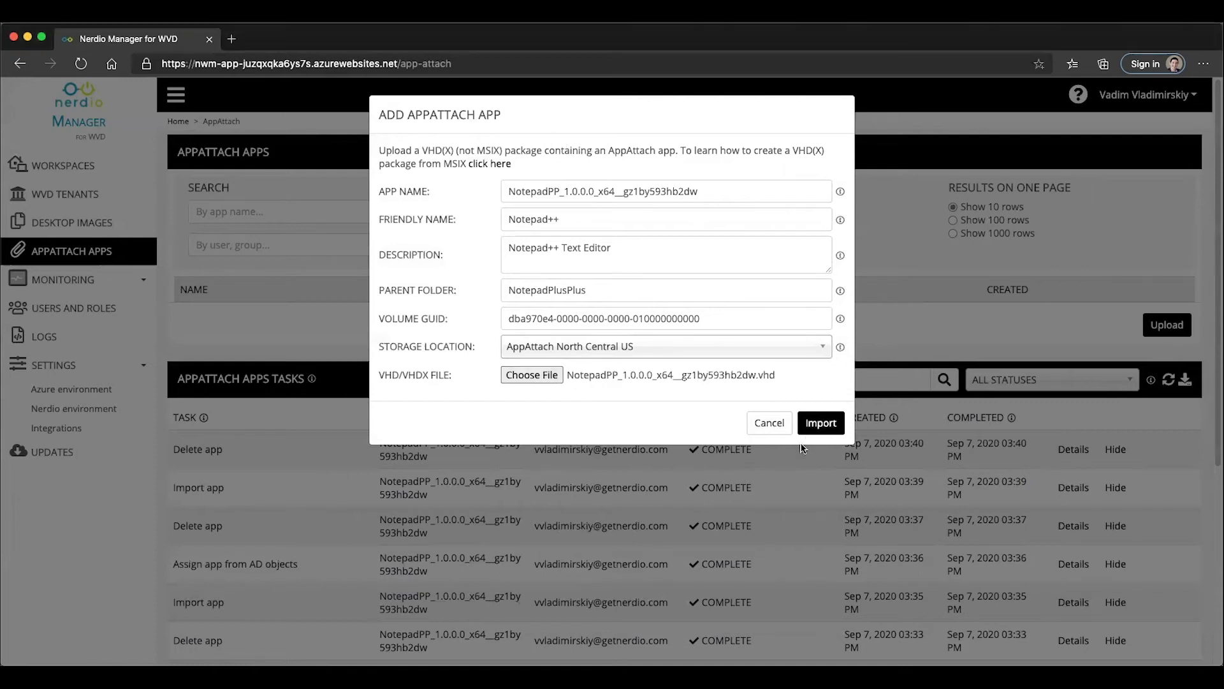
{"action": "left_click", "coordinate": [820, 430]}
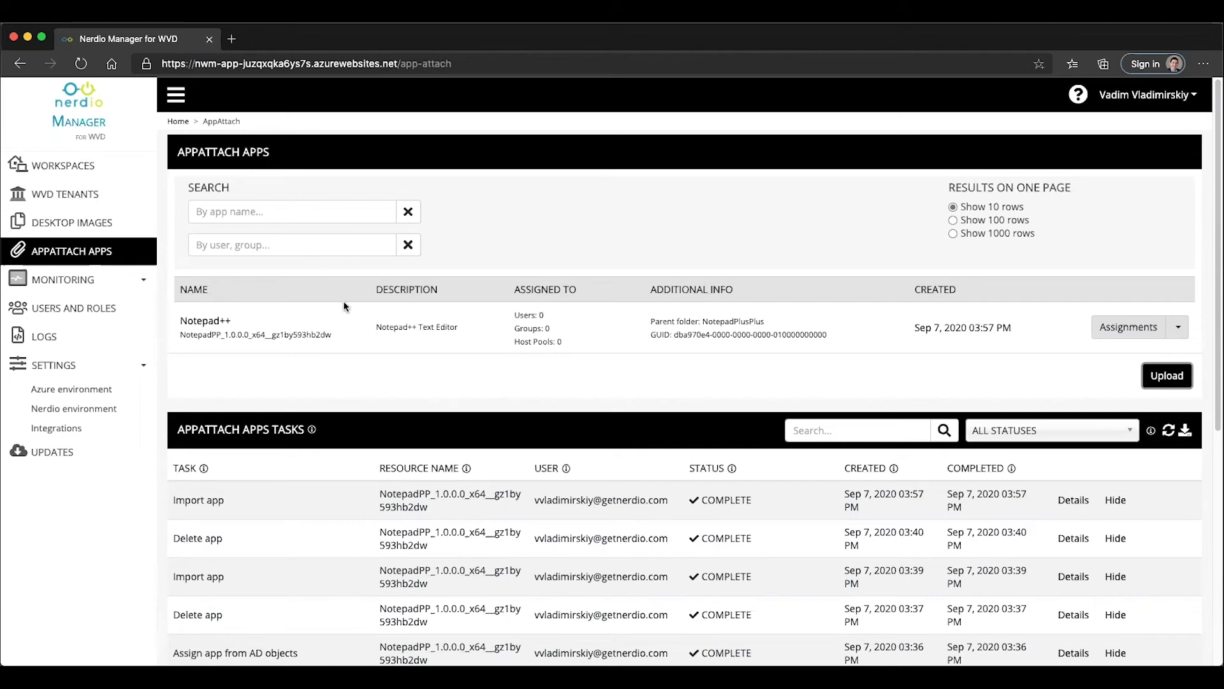
Open and then dismiss the extra actions dropdown on the Notepad++ row
{"action": "left_click", "coordinate": [1185, 330]}
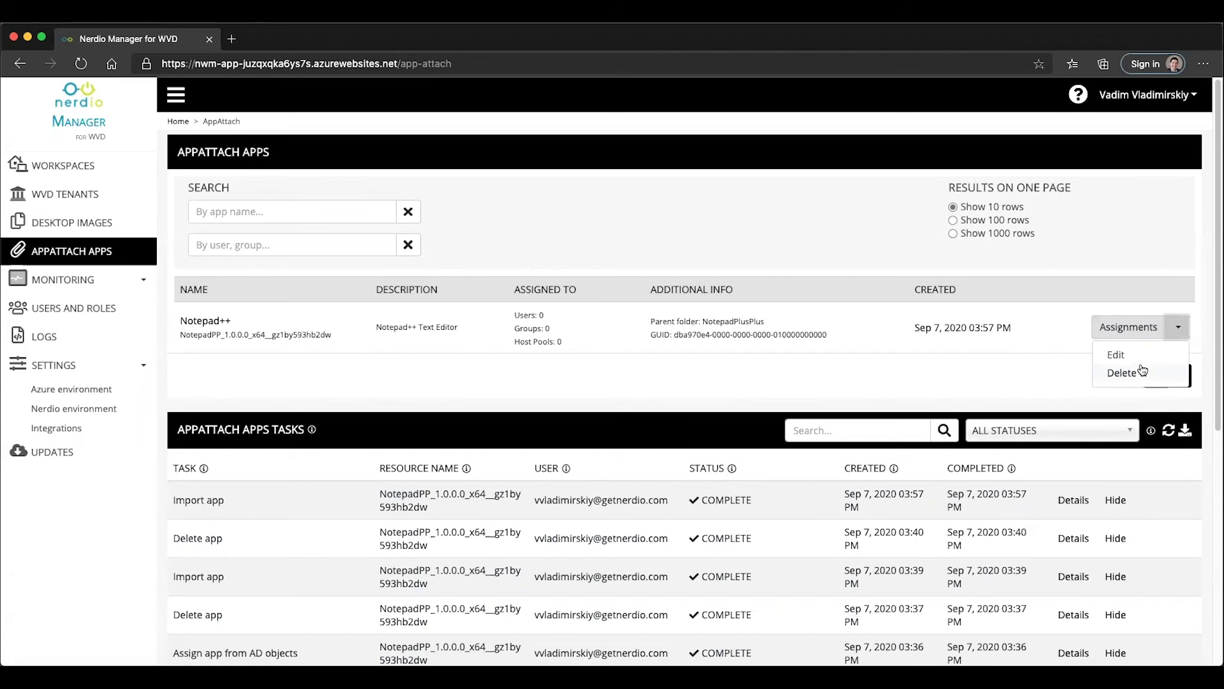
{"action": "left_click", "coordinate": [898, 352]}
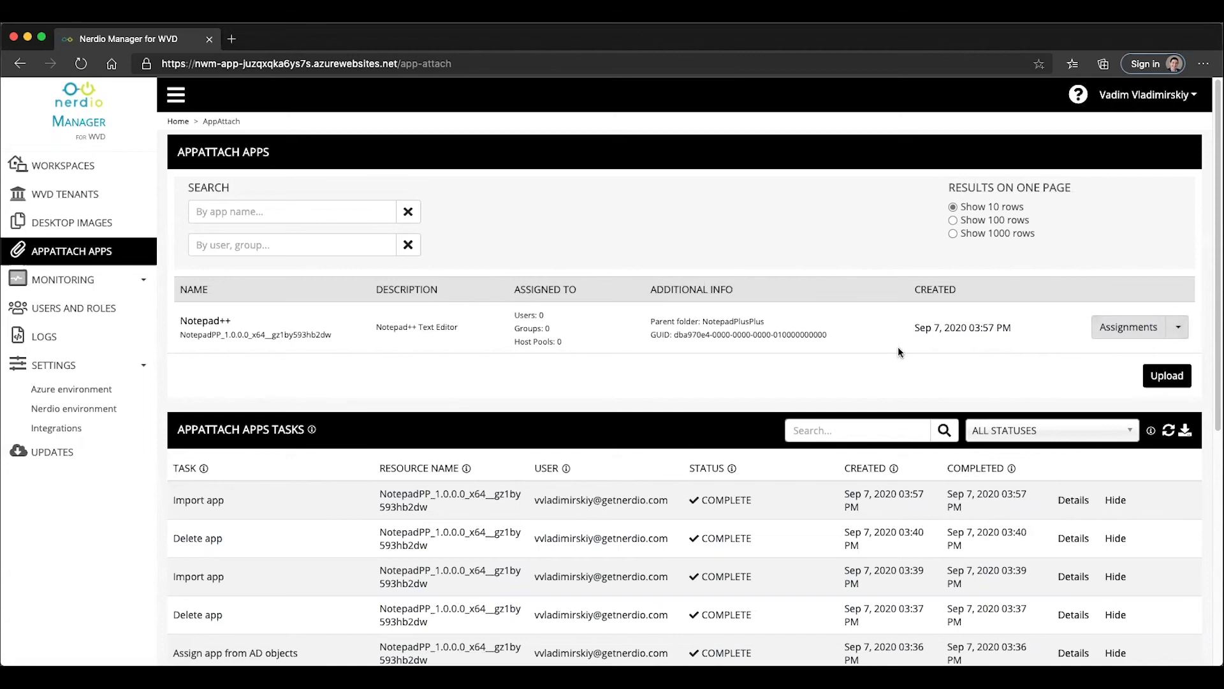
Open Notepad++ assignments, show assigned and unassigned, and assign the NMW Tester user
{"action": "left_click", "coordinate": [1117, 327]}
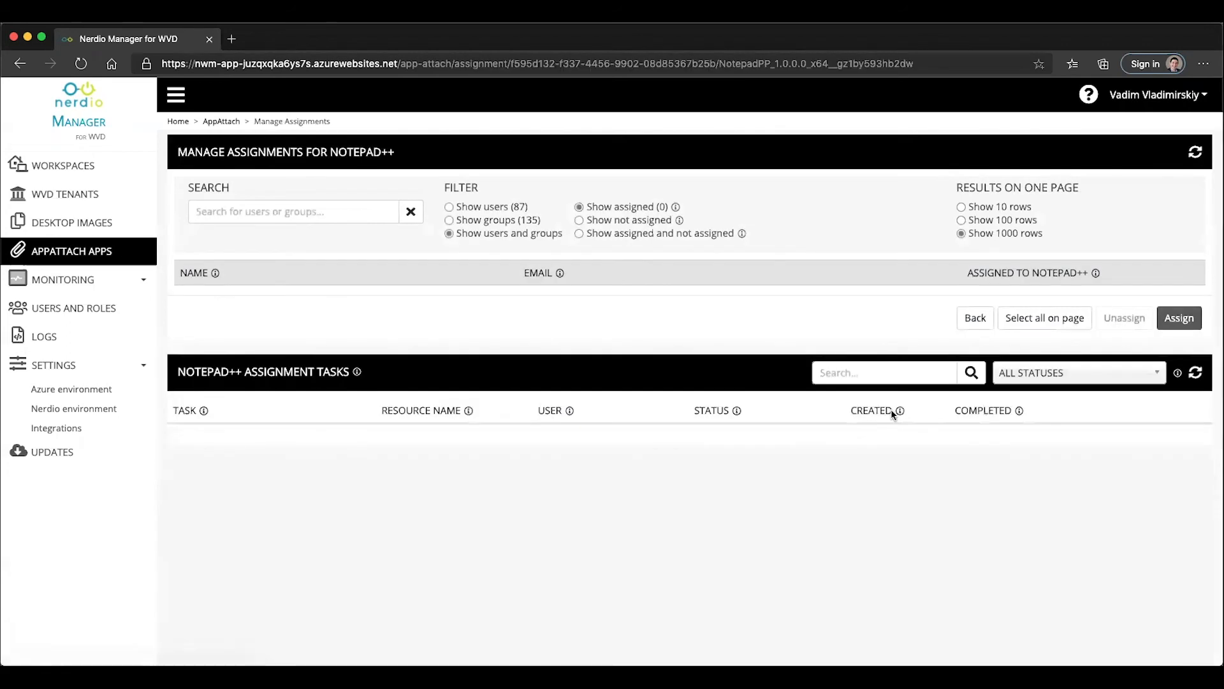
{"action": "left_click", "coordinate": [597, 236]}
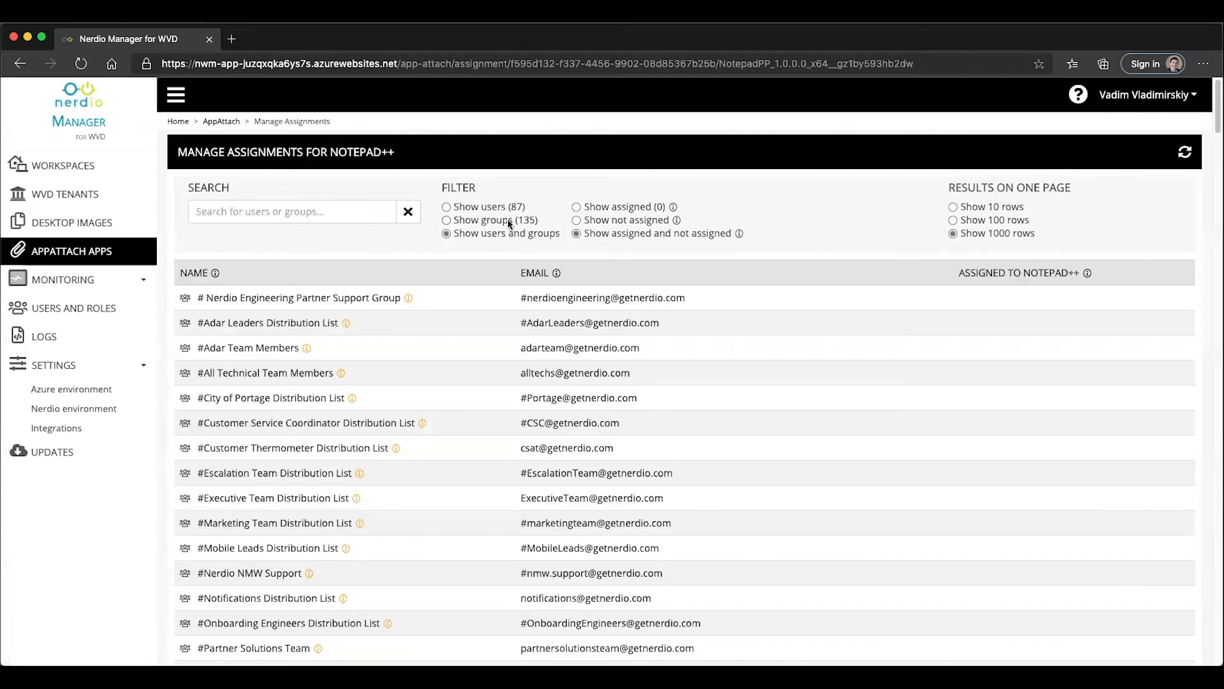
{"action": "left_click", "coordinate": [268, 211]}
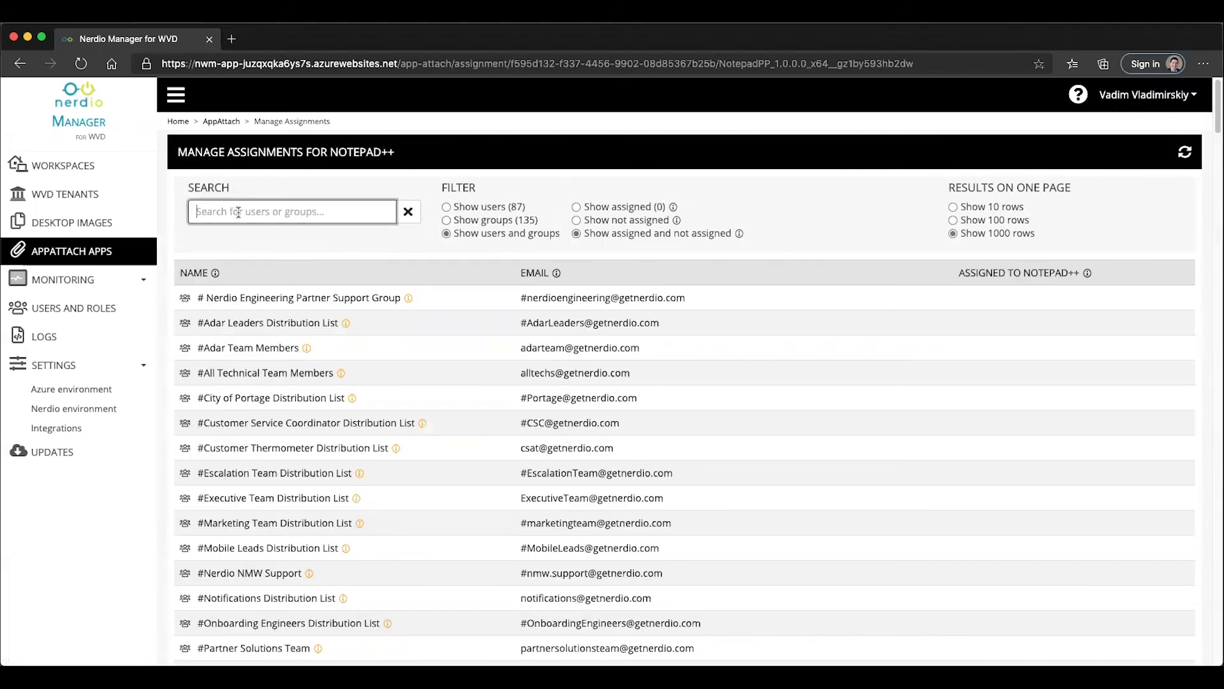
{"action": "type", "text": "nmw"}
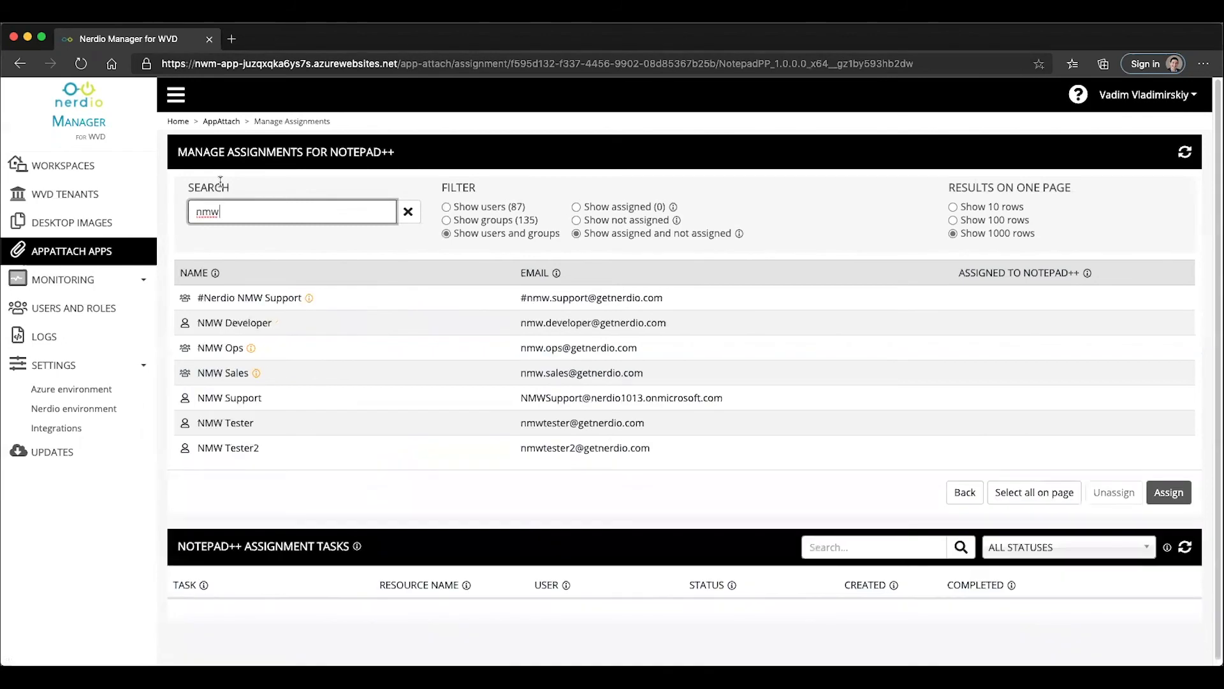
{"action": "left_click", "coordinate": [277, 432]}
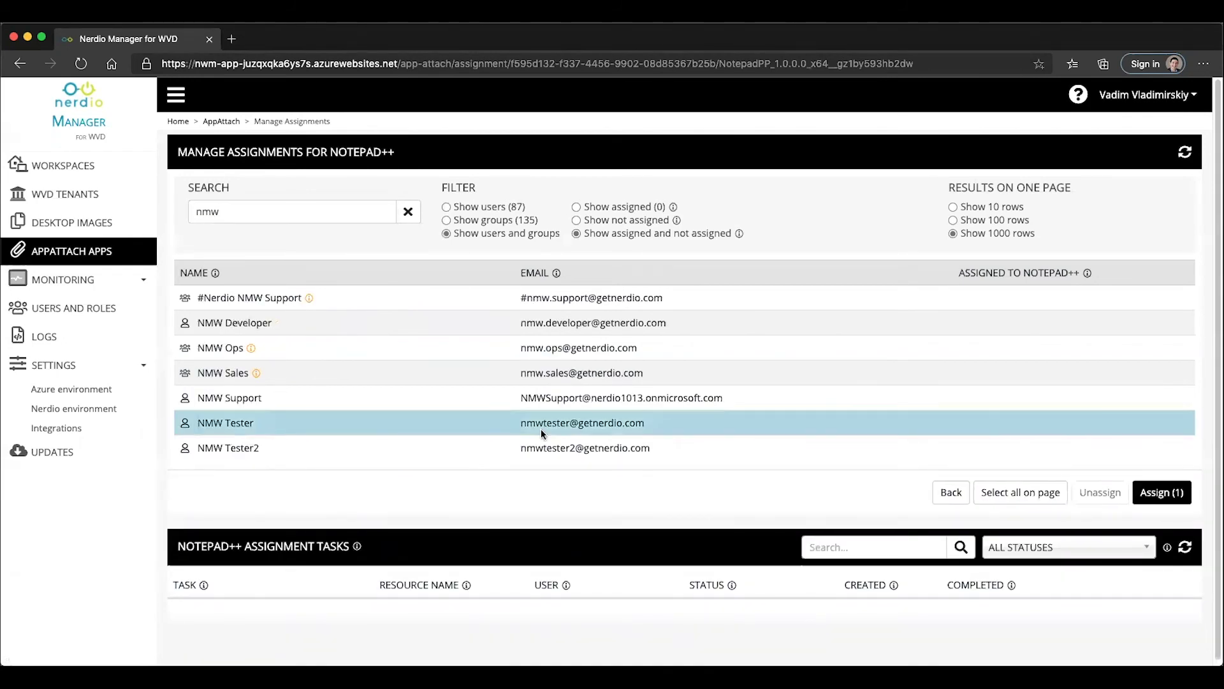
{"action": "left_click", "coordinate": [1143, 499]}
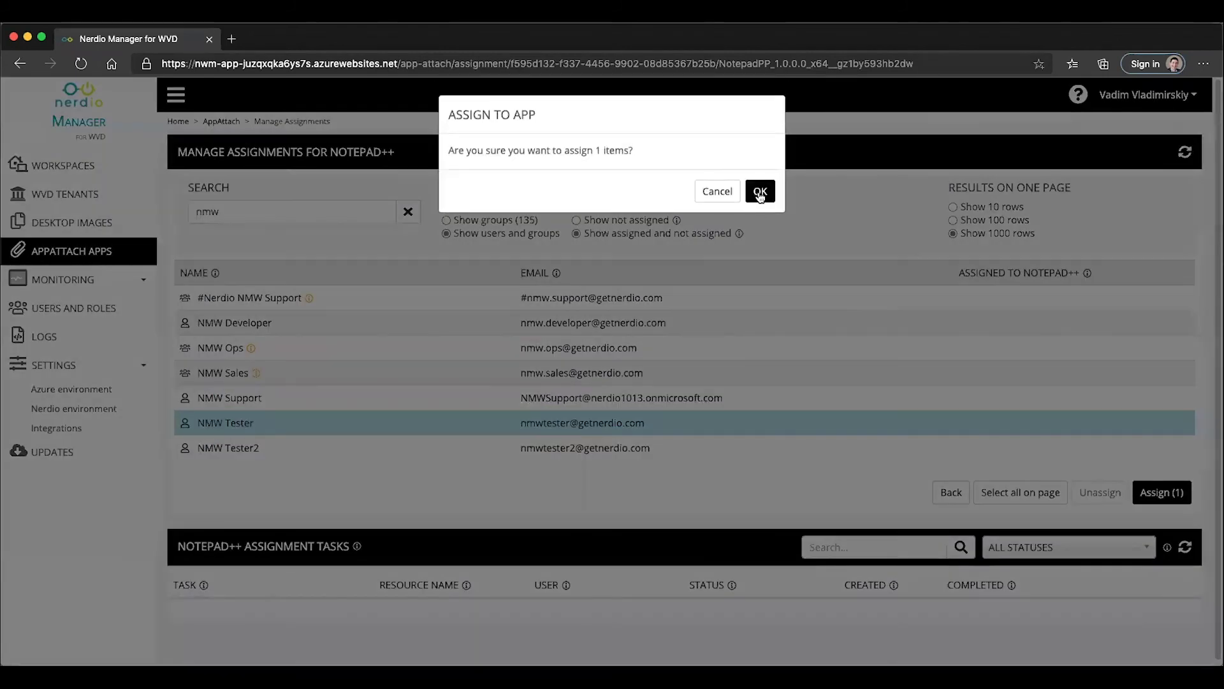
{"action": "left_click", "coordinate": [760, 192]}
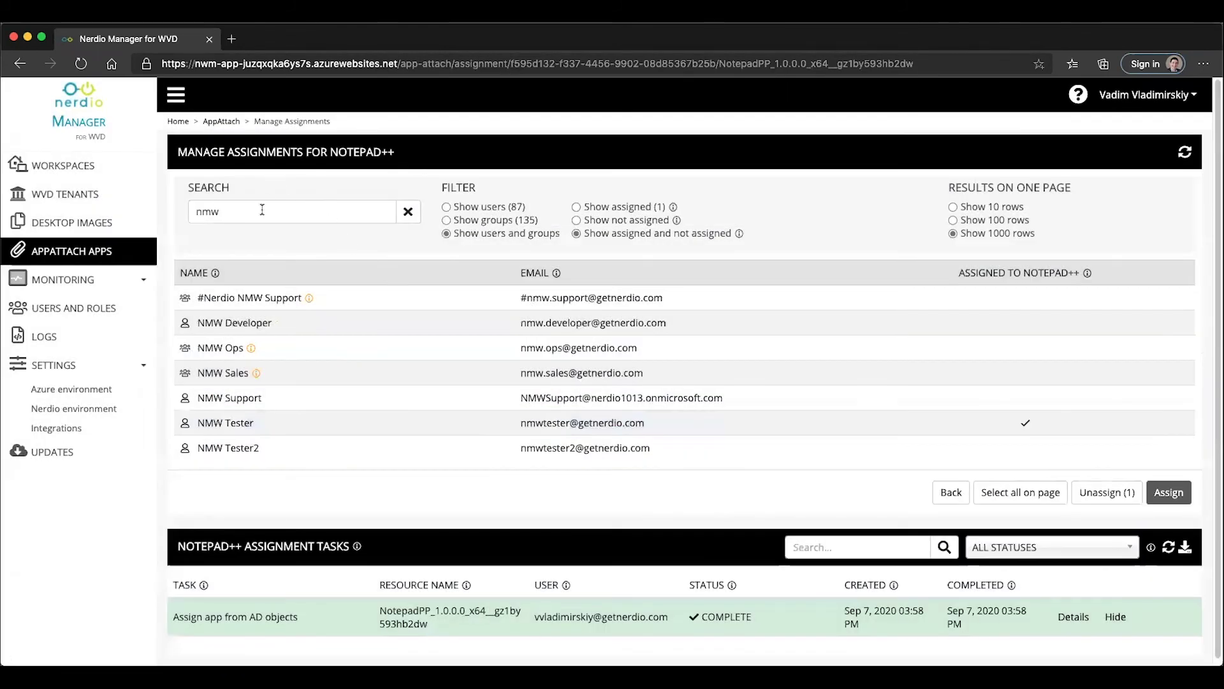
Assign Notepad++ to the Marketing Department Group and go back to the apps list
{"action": "double_click", "coordinate": [262, 210]}
{"action": "type", "text": "market"}
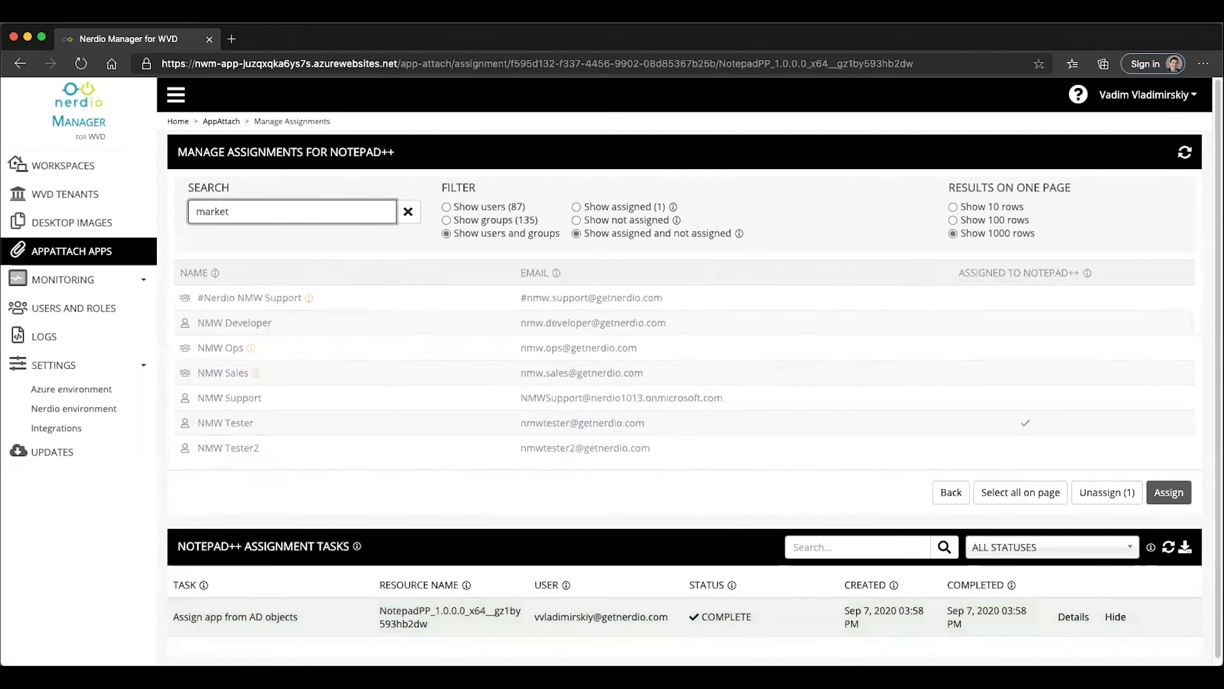
{"action": "left_click", "coordinate": [311, 347]}
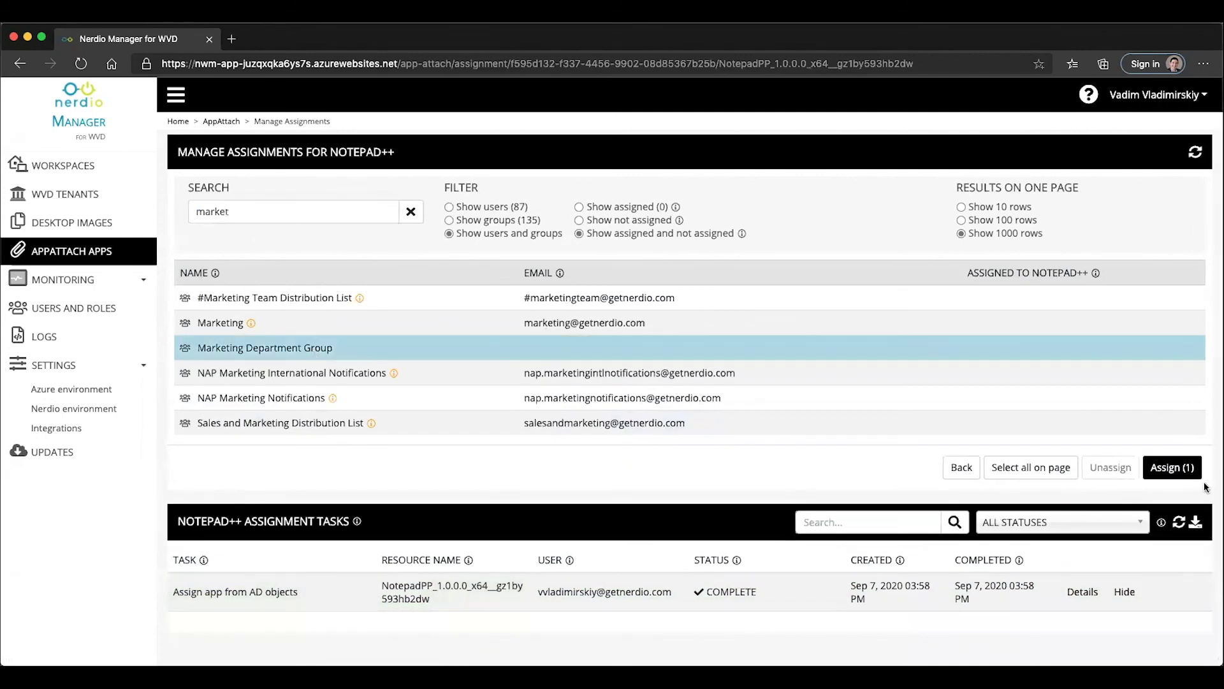
{"action": "left_click", "coordinate": [1186, 471]}
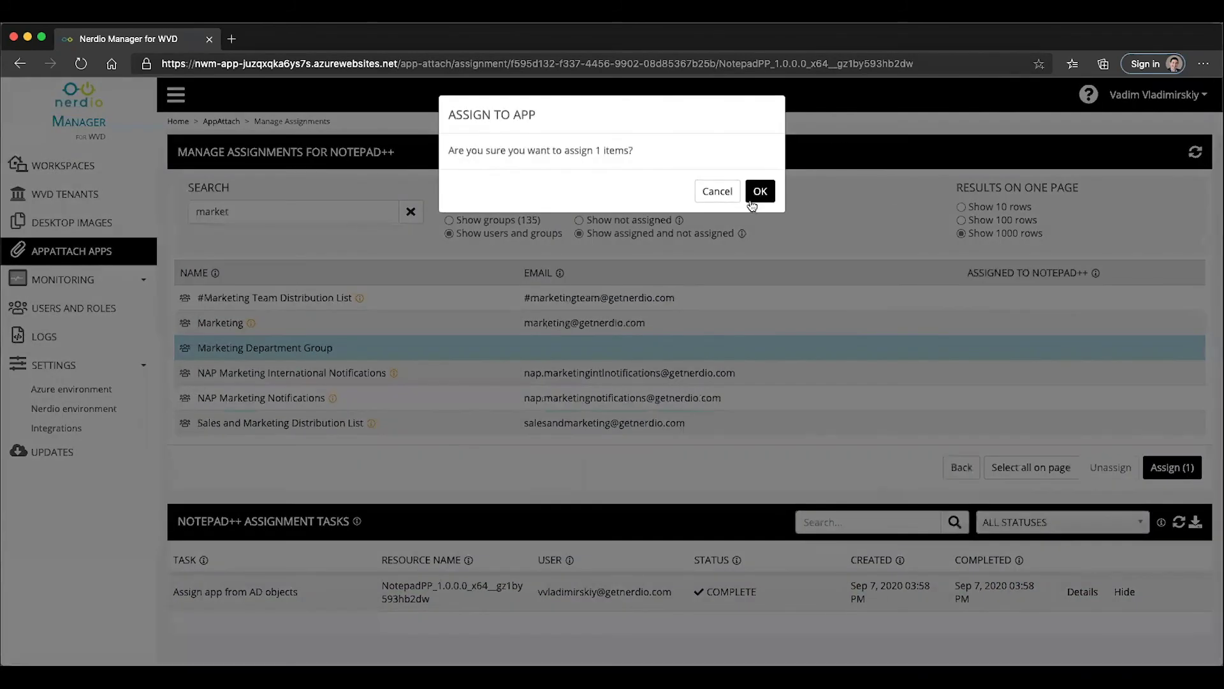
{"action": "left_click", "coordinate": [752, 202]}
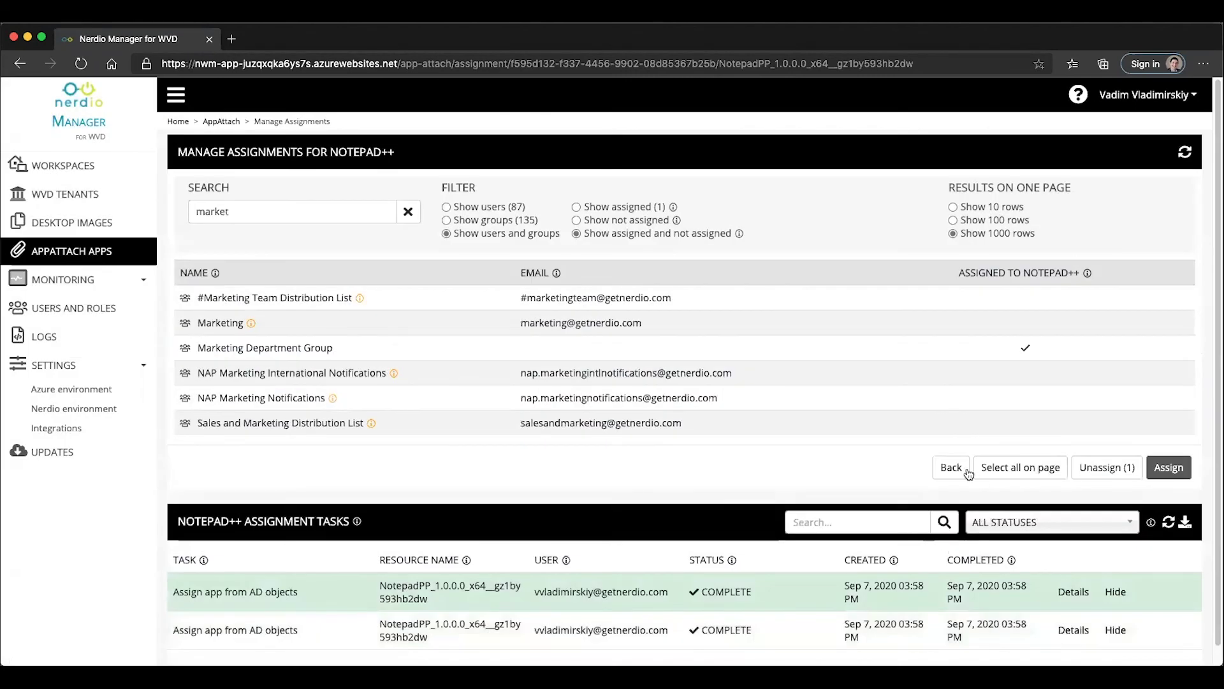
{"action": "left_click", "coordinate": [967, 471]}
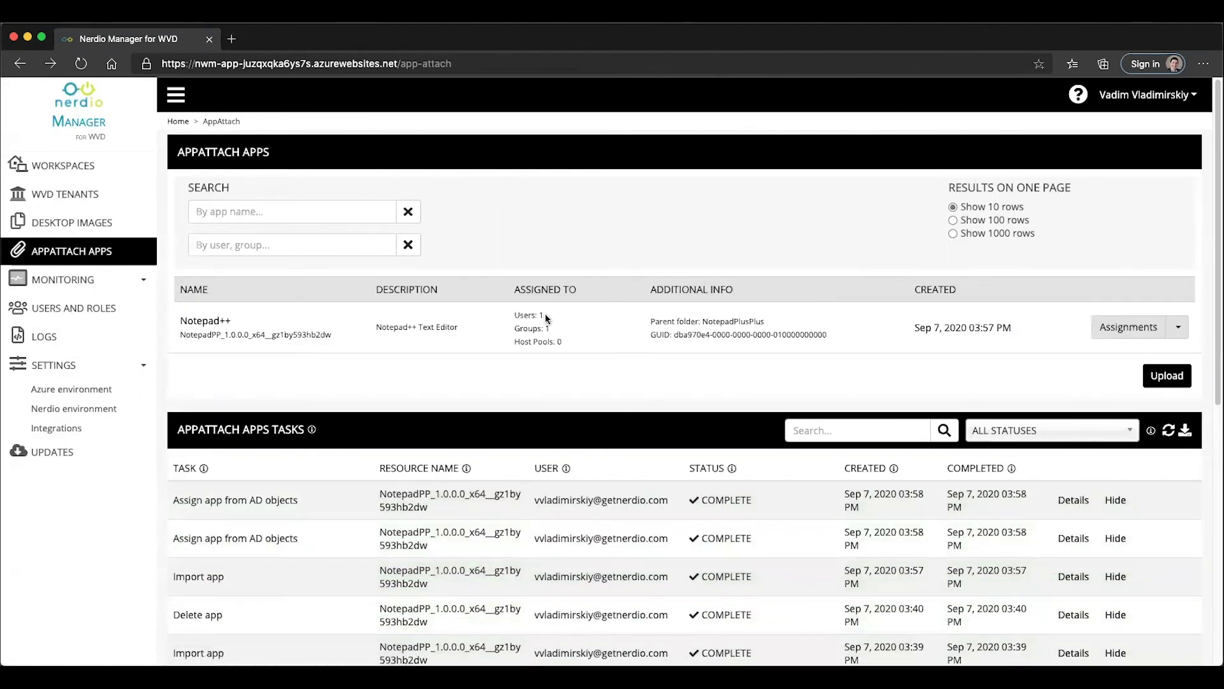
{"action": "left_click_drag", "start_coordinate": [545, 317], "coordinate": [517, 316]}
{"action": "left_click", "coordinate": [577, 344]}
{"action": "left_click_drag", "start_coordinate": [570, 347], "coordinate": [556, 346]}
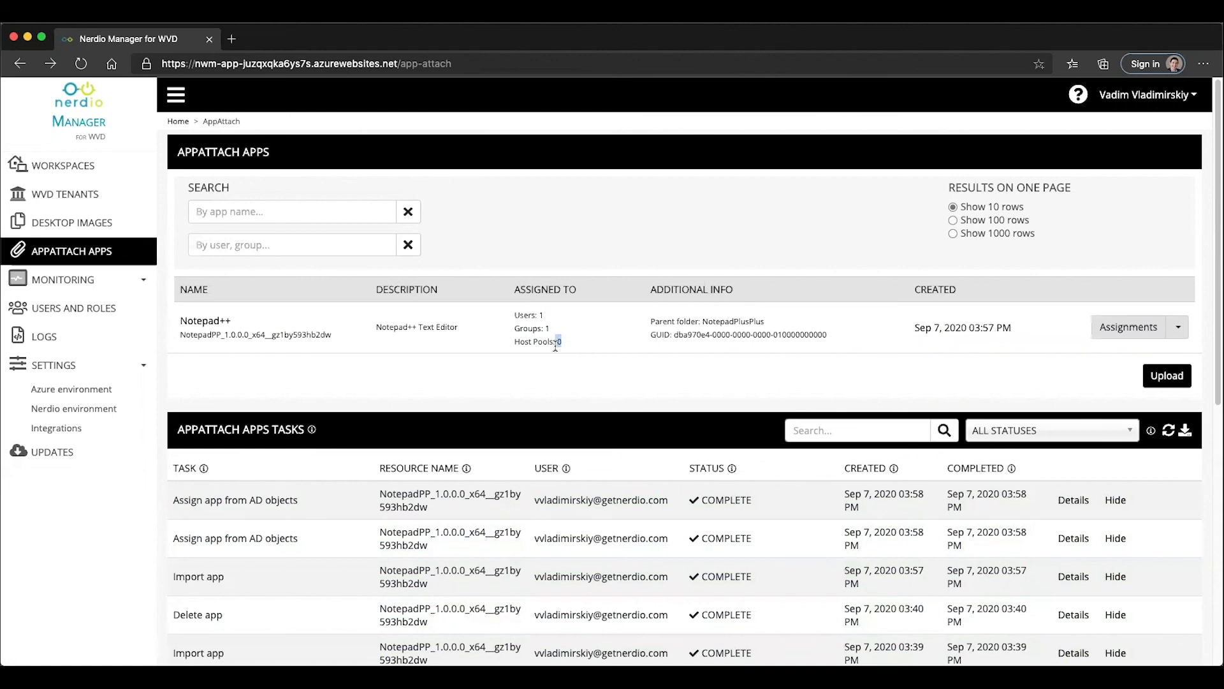